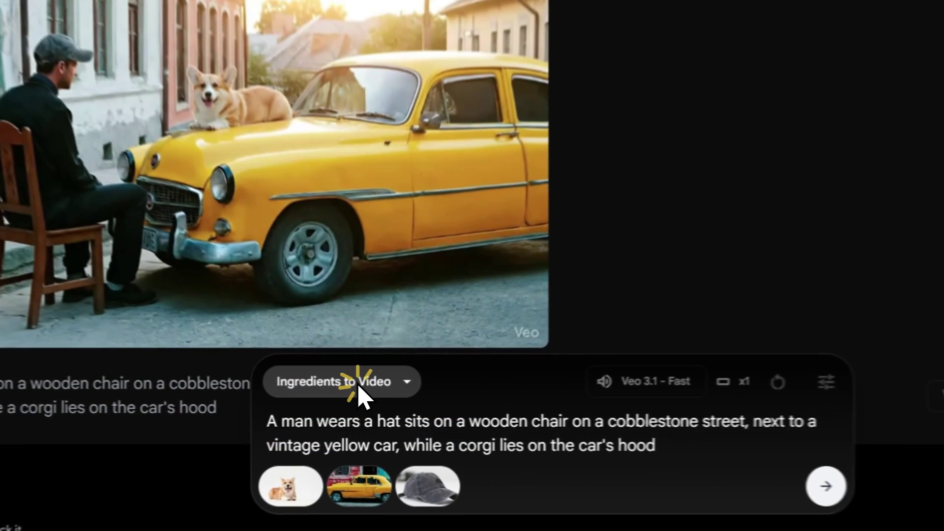
# Check the video generation mode list in Flow and close it without changing it.
pyautogui.click(366, 400)
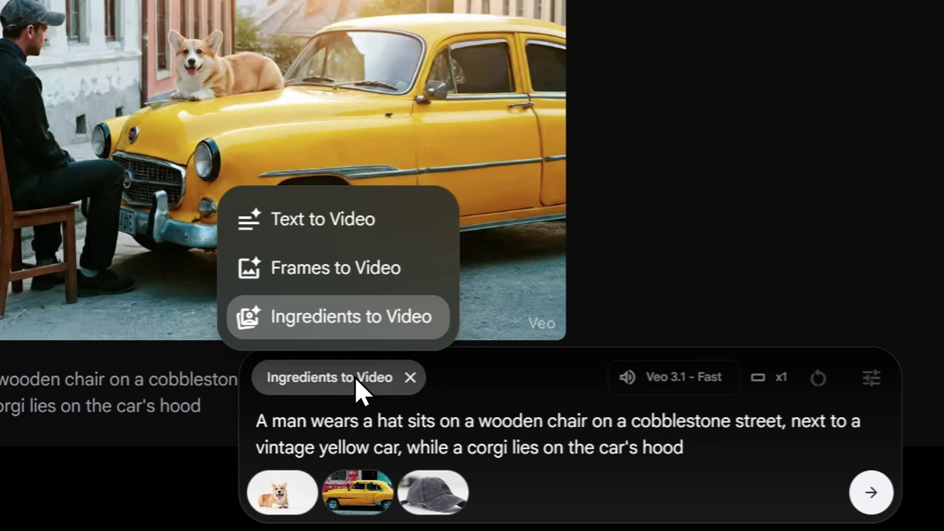
pyautogui.click(355, 378)
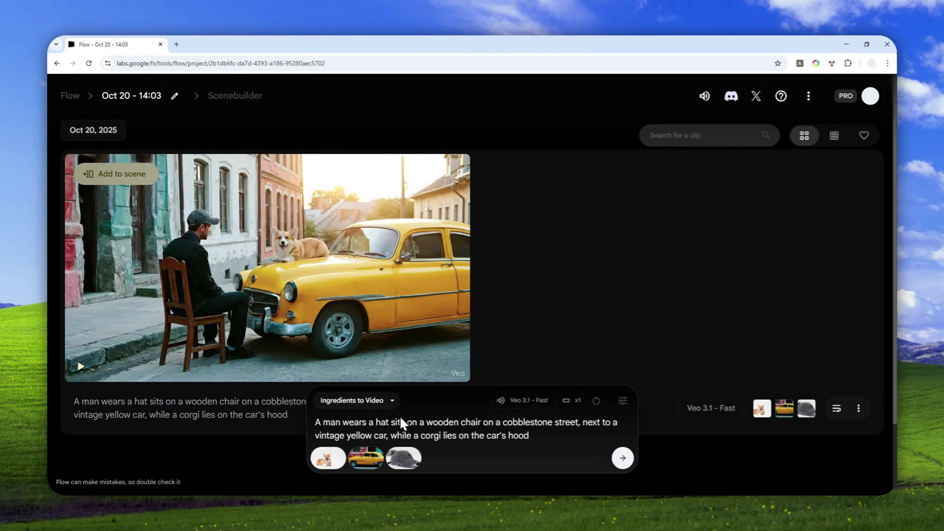
pyautogui.moveTo(319, 466)
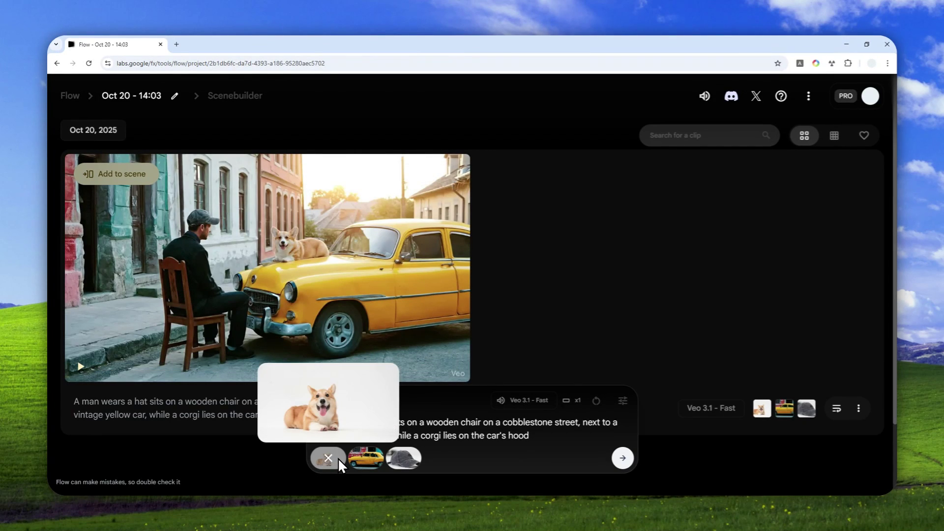
pyautogui.moveTo(354, 459)
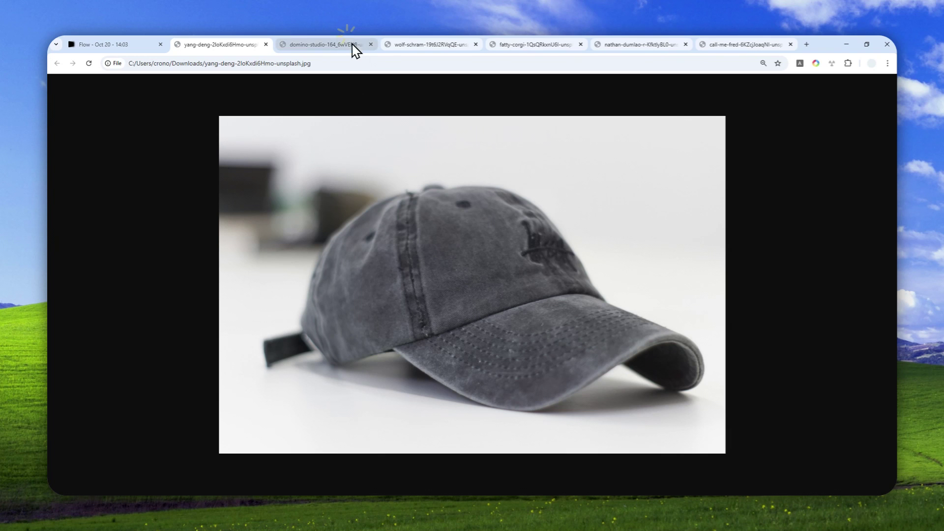
# Page through the red sneaker, yellow car, corgi, latte and desk fan photo tabs.
pyautogui.click(350, 45)
pyautogui.click(421, 42)
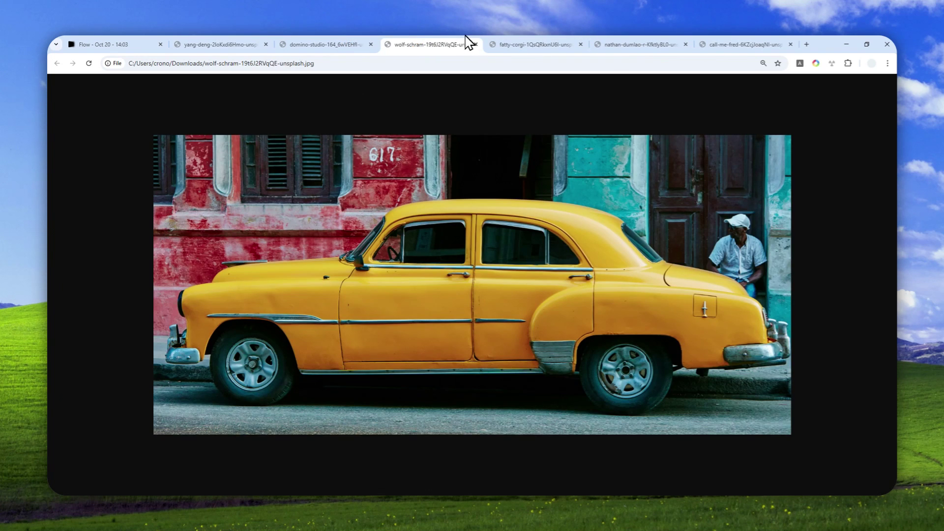
pyautogui.click(535, 37)
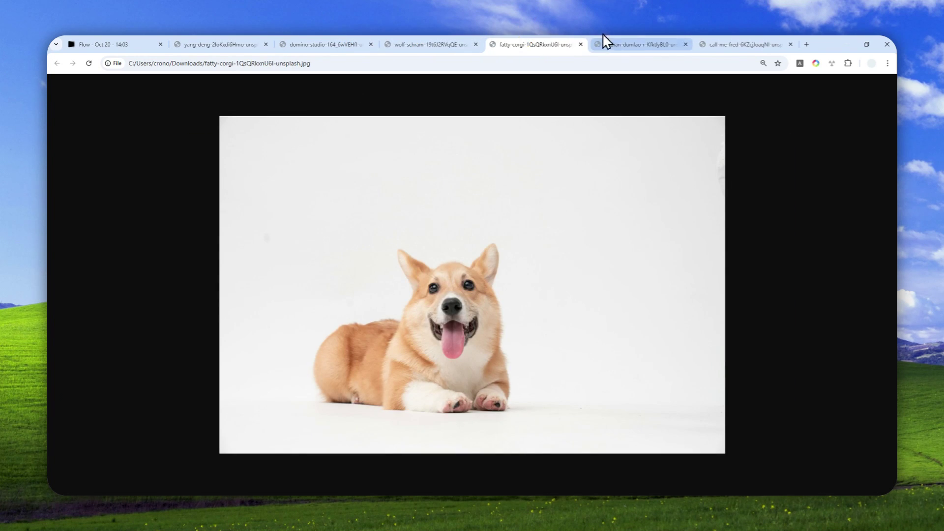
pyautogui.click(641, 44)
pyautogui.click(736, 42)
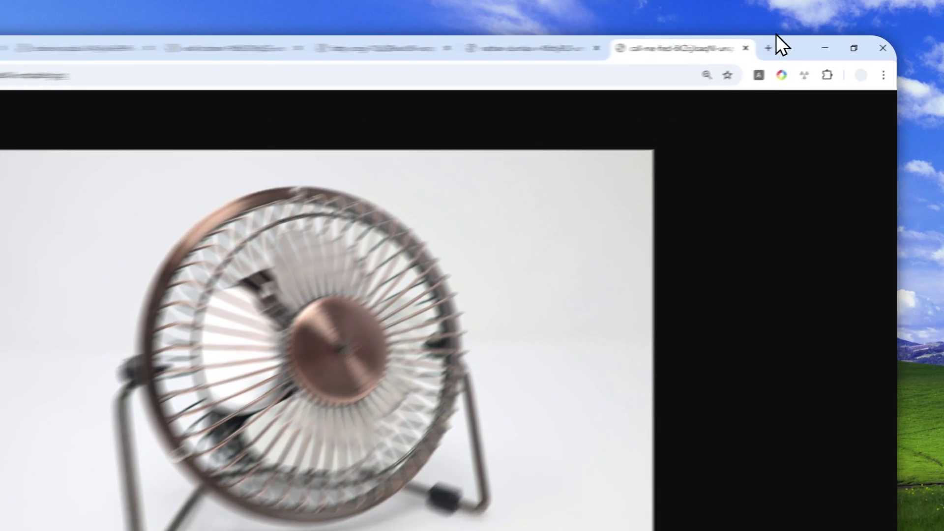
# Open gemini.google.com in a new tab, check the cap and sneaker photos, then return.
pyautogui.click(807, 45)
pyautogui.write('ge')
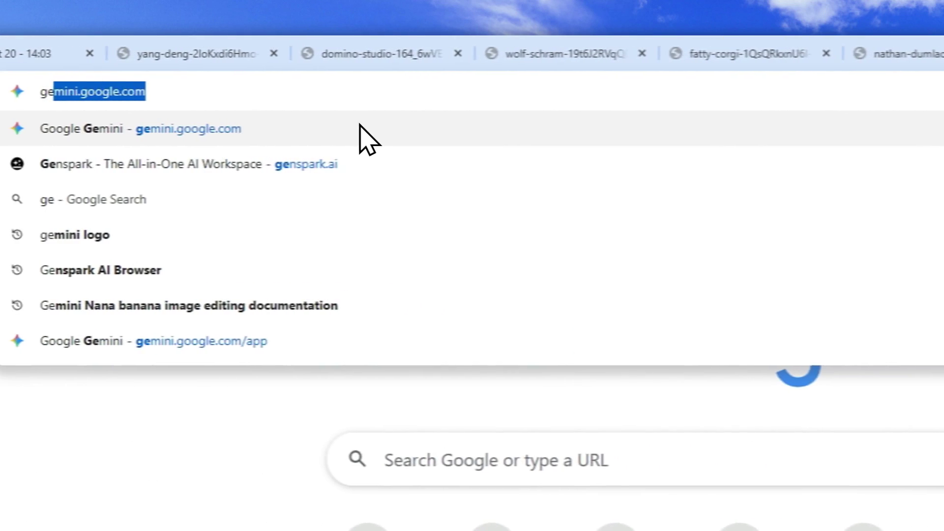
pyautogui.click(360, 128)
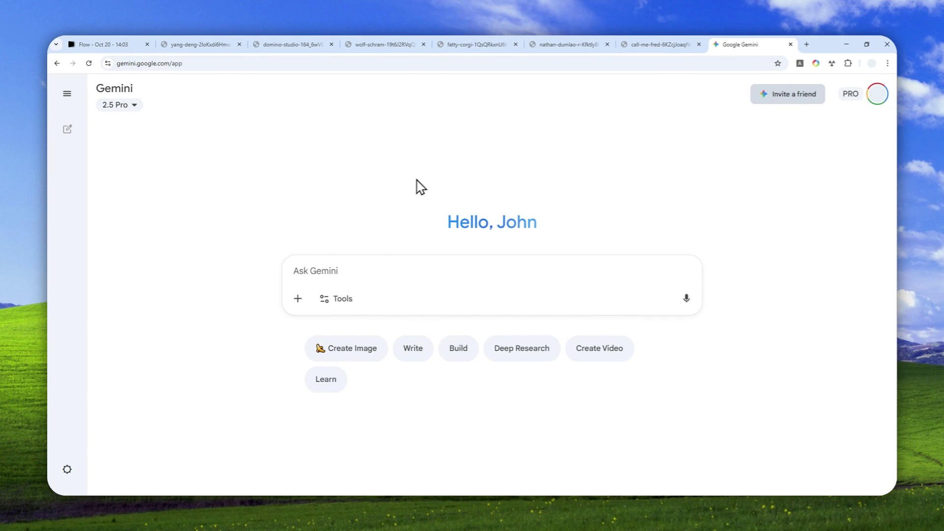
pyautogui.click(216, 43)
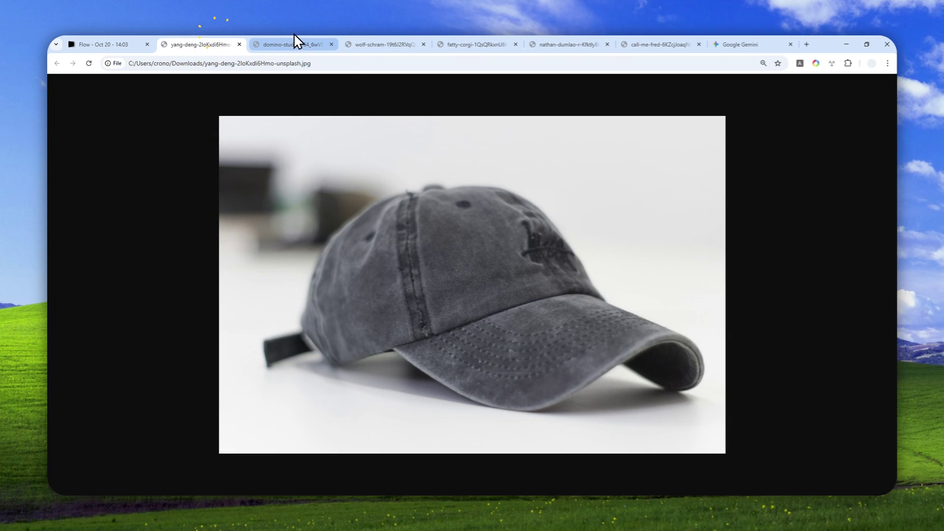
pyautogui.click(294, 41)
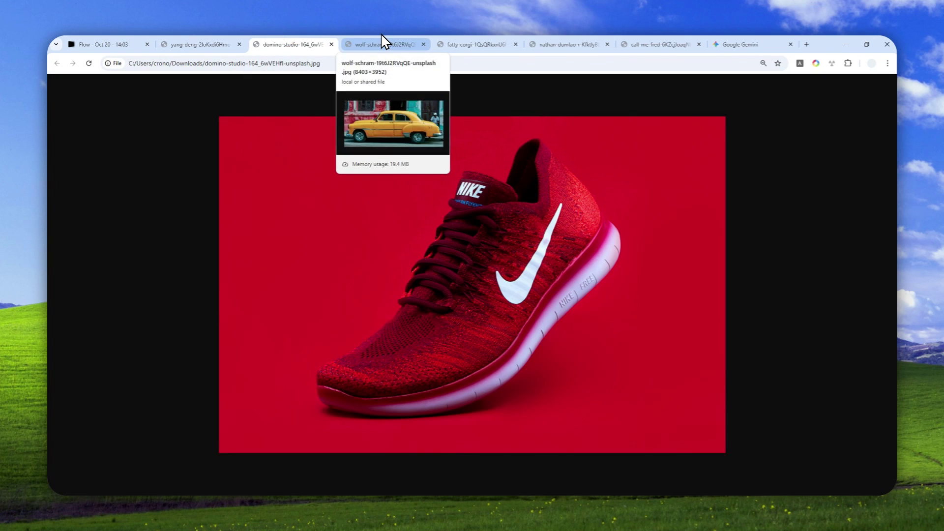
pyautogui.click(781, 41)
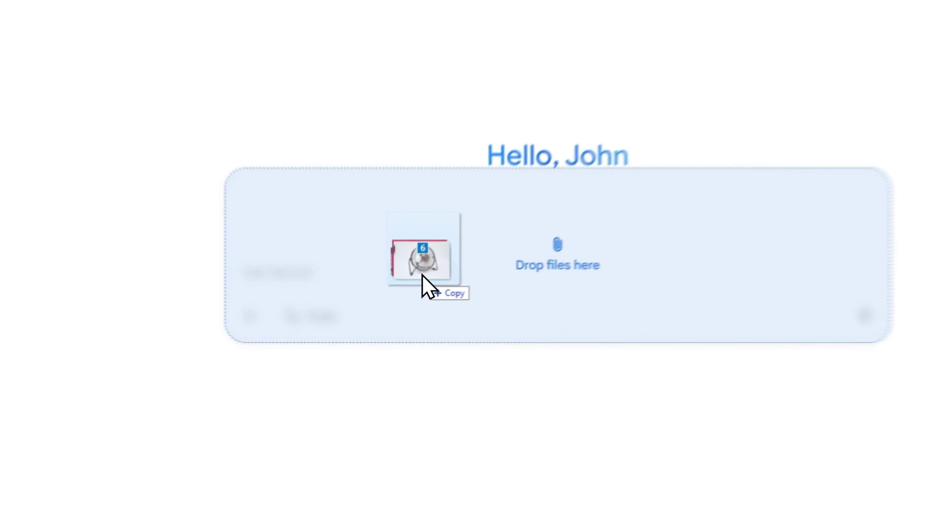
# Attach the six ingredient photos, paste the collage prompt and select its panel count 6.
pyautogui.moveTo(404, 302); pyautogui.dragTo(411, 303)
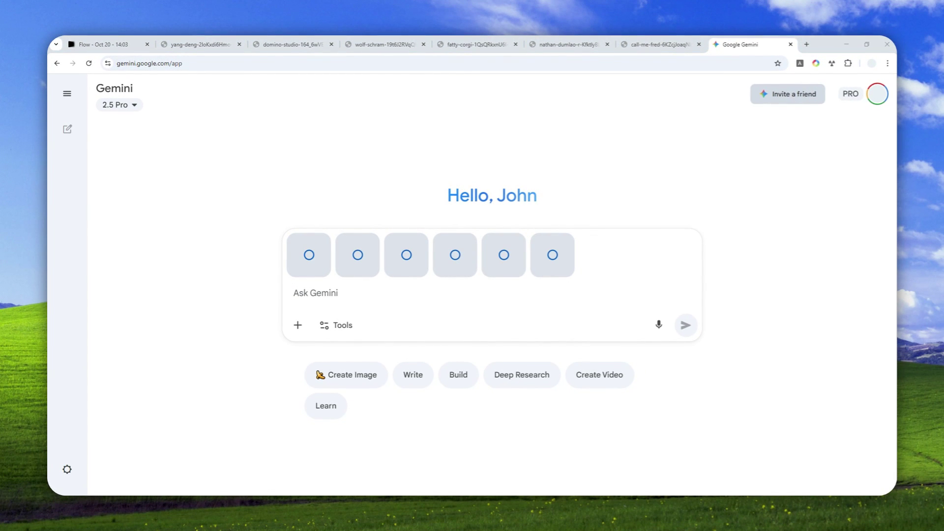
pyautogui.rightClick(338, 293)
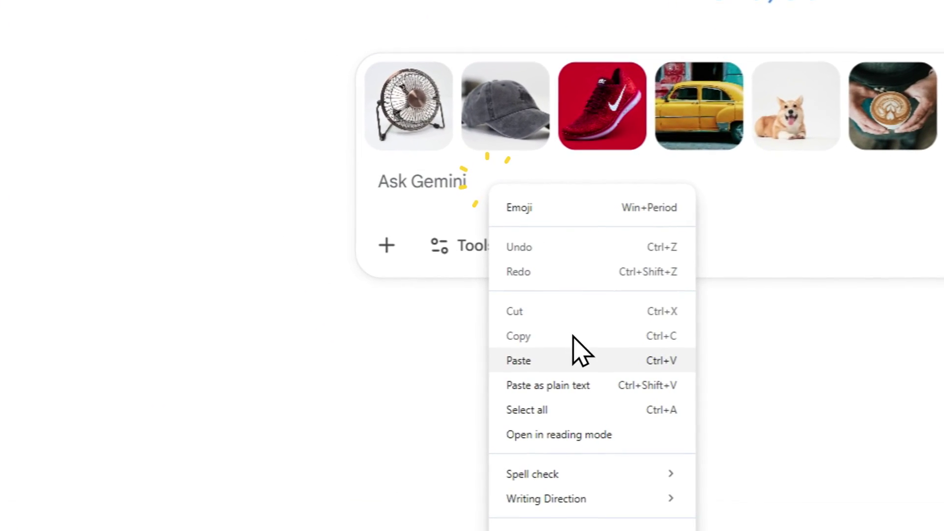
pyautogui.click(573, 361)
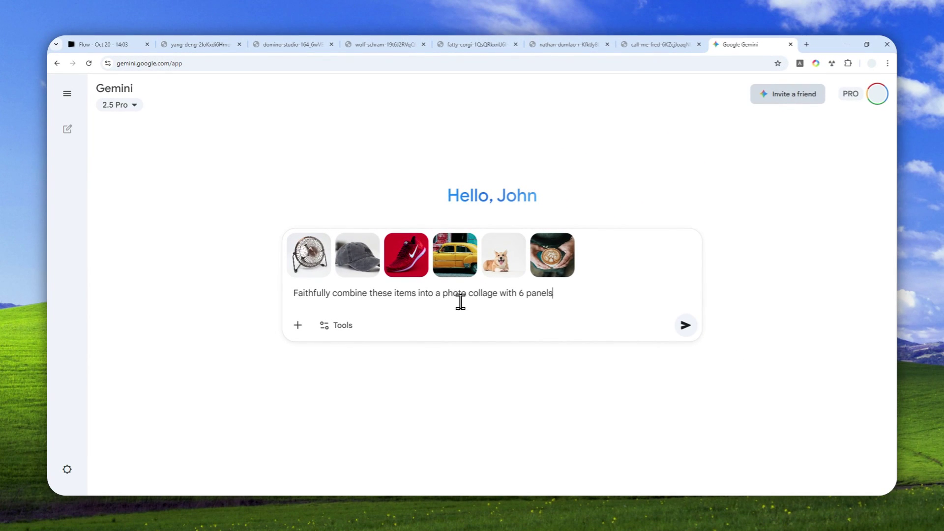
pyautogui.doubleClick(521, 293)
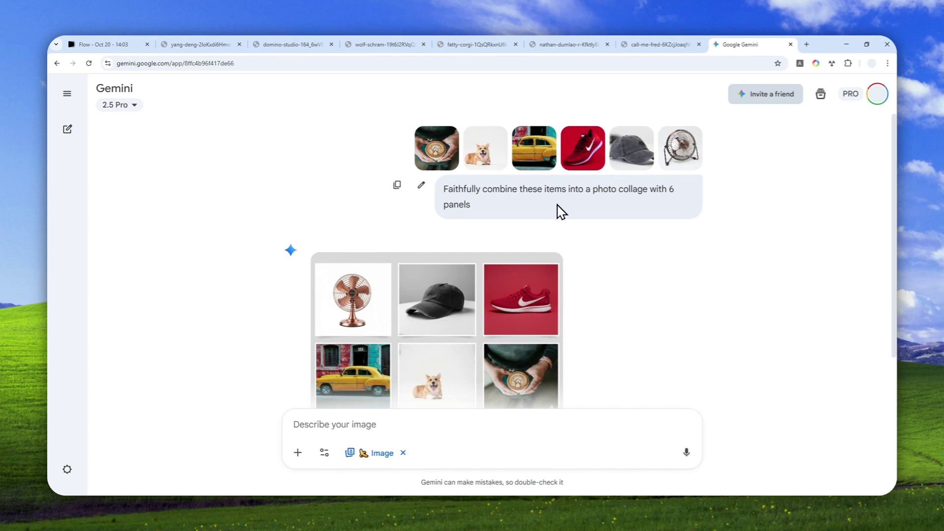
# Download the generated six-panel collage at full size from the viewer, then go to Flow.
pyautogui.scroll(-2, 562, 209)
pyautogui.click(439, 283)
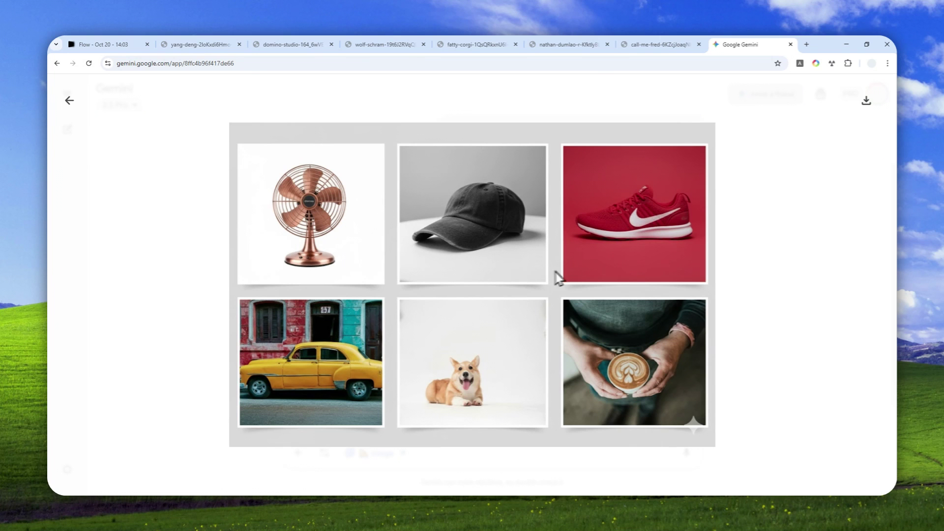
pyautogui.click(867, 101)
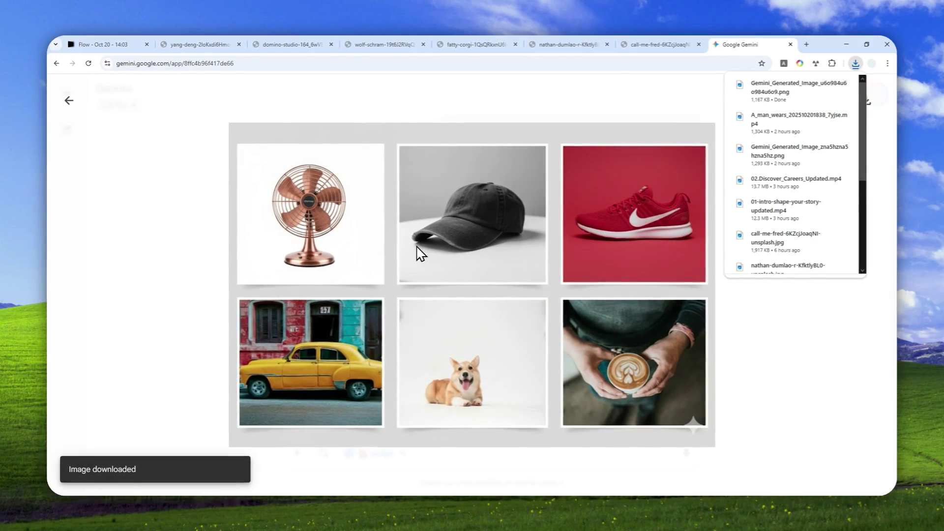
pyautogui.click(105, 44)
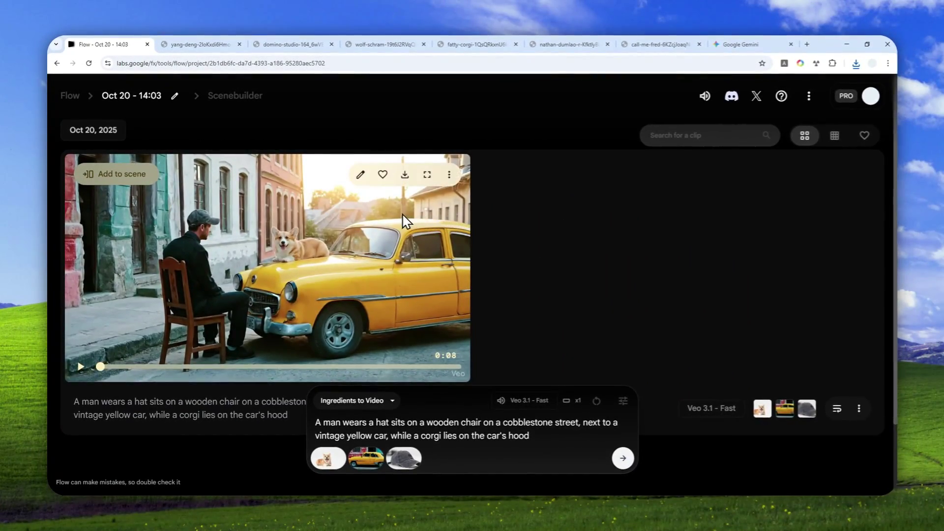
# Remove the three old ingredient images from Flow's prompt box.
pyautogui.click(403, 457)
pyautogui.click(365, 458)
pyautogui.click(328, 457)
# Delete the old prompt text and bring up the picker for a new ingredient image.
pyautogui.click(500, 435)
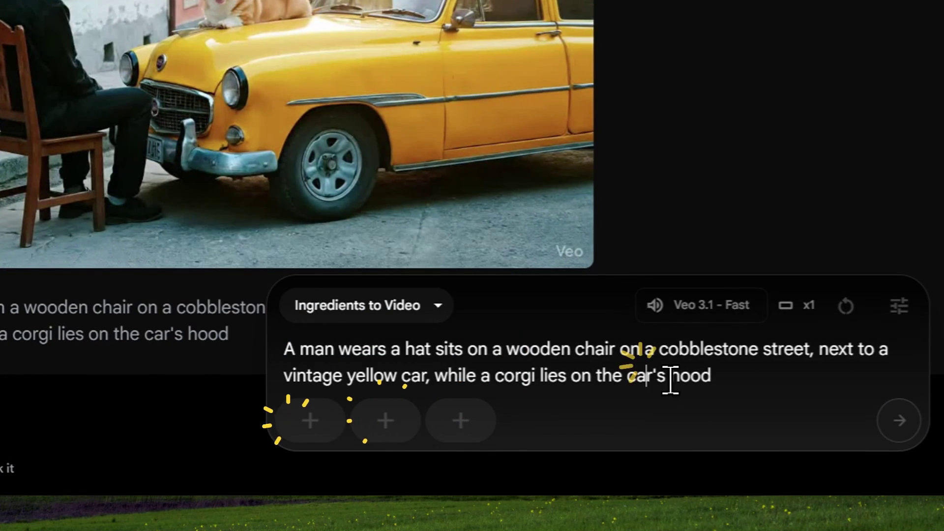
pyautogui.hotkey('ctrl', 'a')
pyautogui.press('BackSpace')
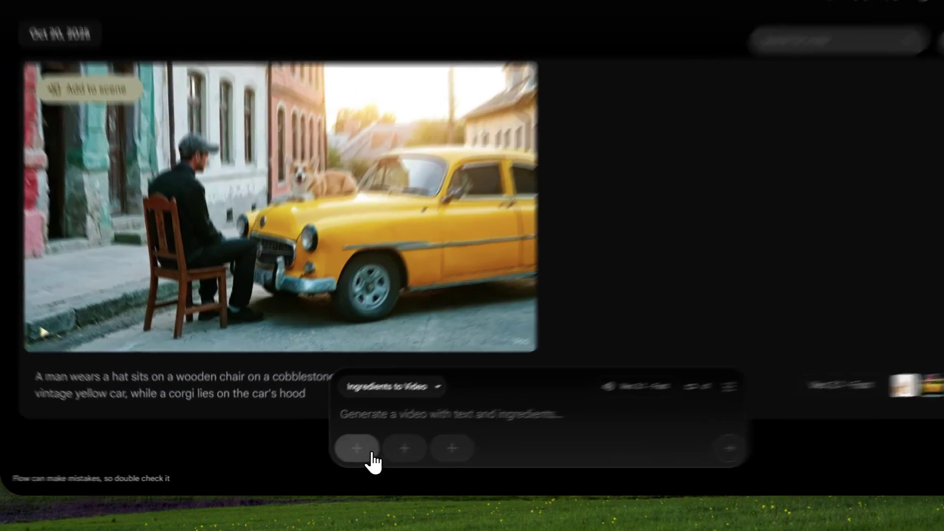
pyautogui.click(328, 458)
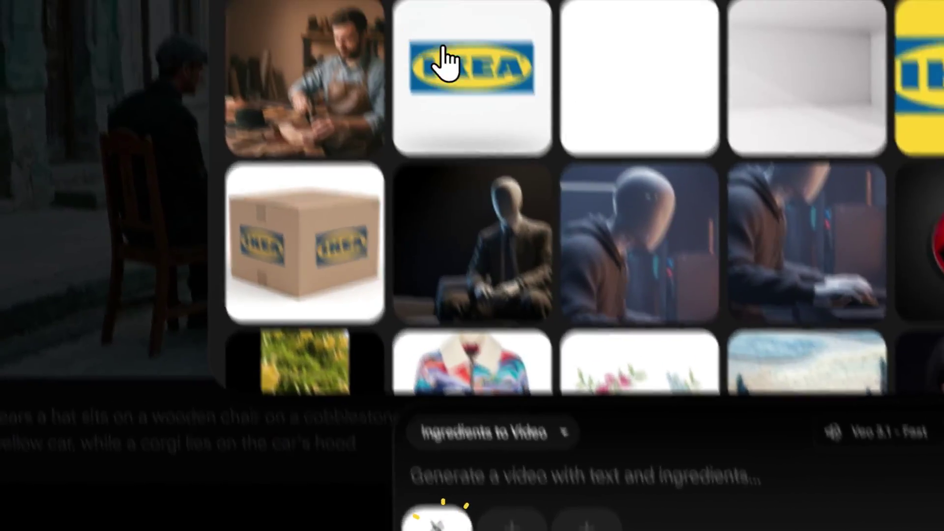
# Upload the Gemini_Generated_Image PNG from Downloads, crop and save it as the ingredient.
pyautogui.click(569, 143)
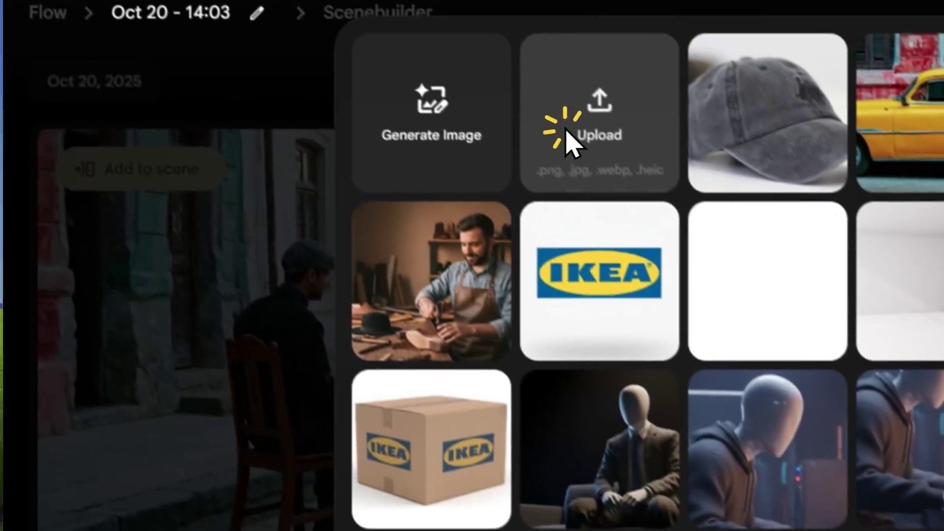
pyautogui.click(268, 157)
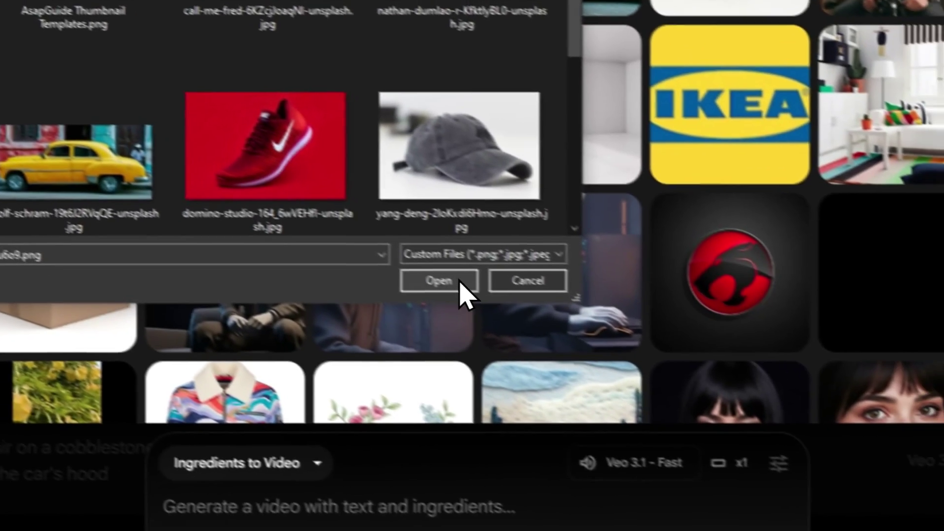
pyautogui.click(833, 486)
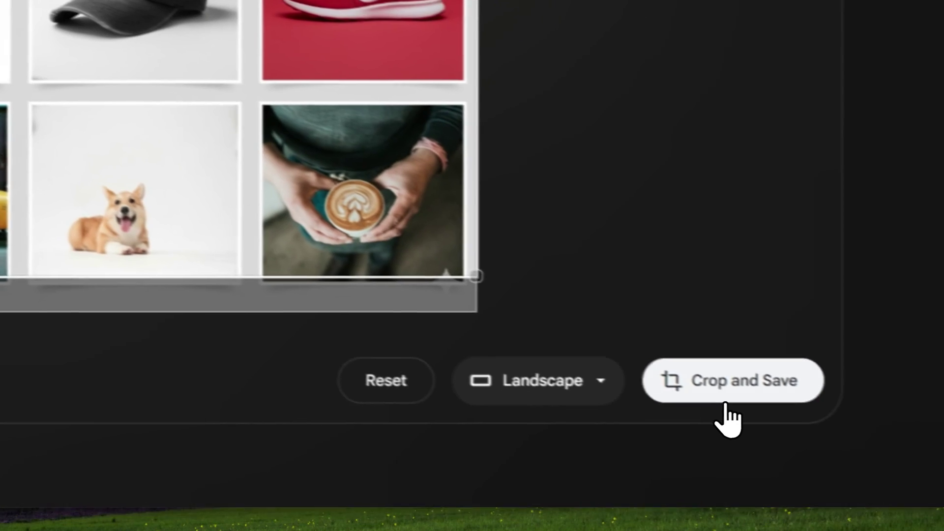
pyautogui.click(721, 394)
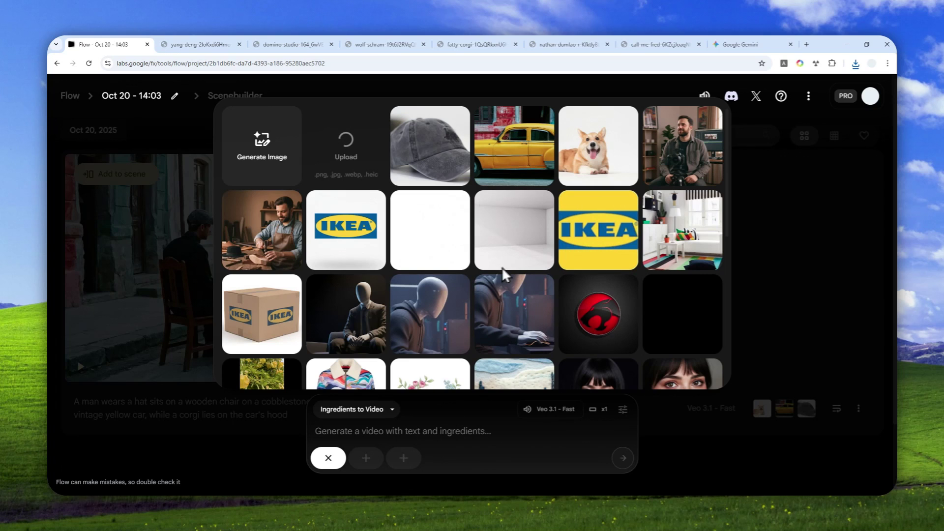
pyautogui.press('Escape')
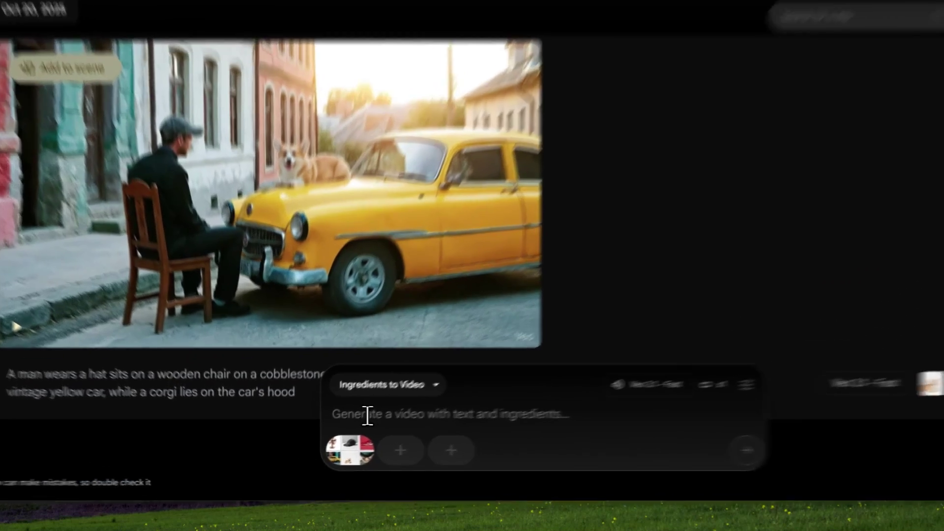
# Paste the man-in-red-sneakers coffee scene prompt and keep Veo 3.1 - Fast as the model.
pyautogui.rightClick(349, 430)
pyautogui.click(514, 175)
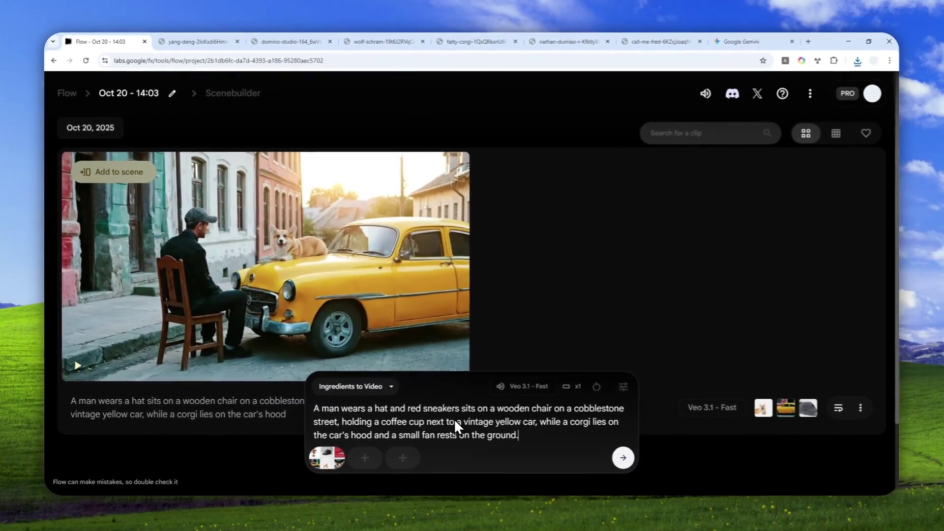
pyautogui.moveTo(337, 457)
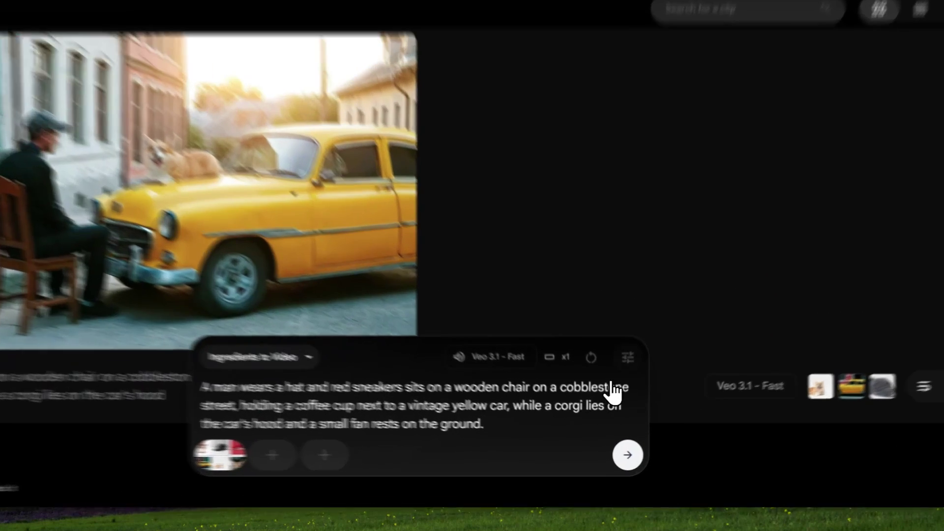
pyautogui.click(622, 387)
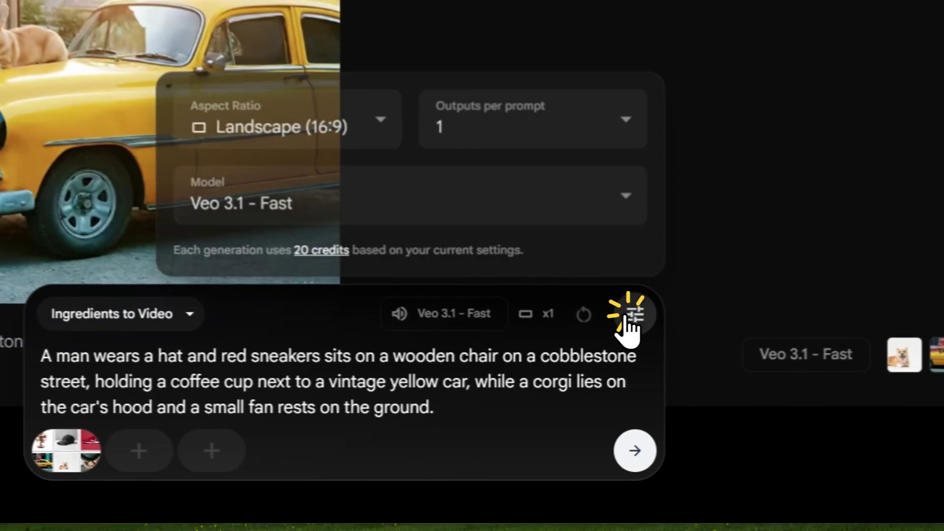
pyautogui.click(311, 177)
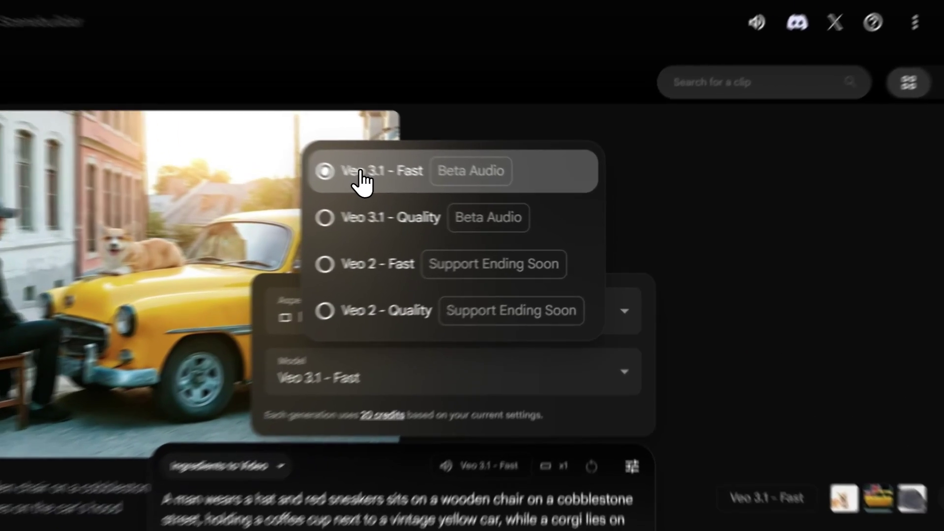
pyautogui.click(446, 197)
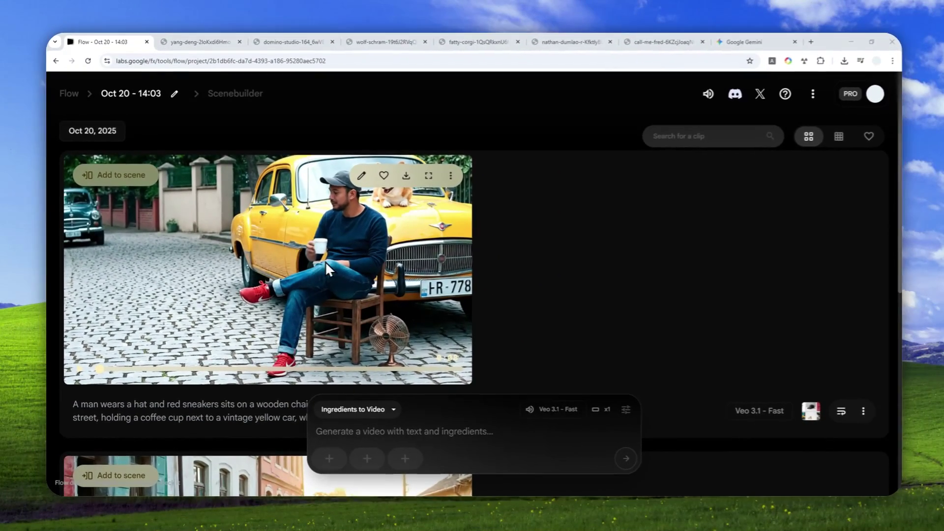
# Play the new Veo 3.1 Fast clip of the man with coffee and the corgi.
pyautogui.click(80, 373)
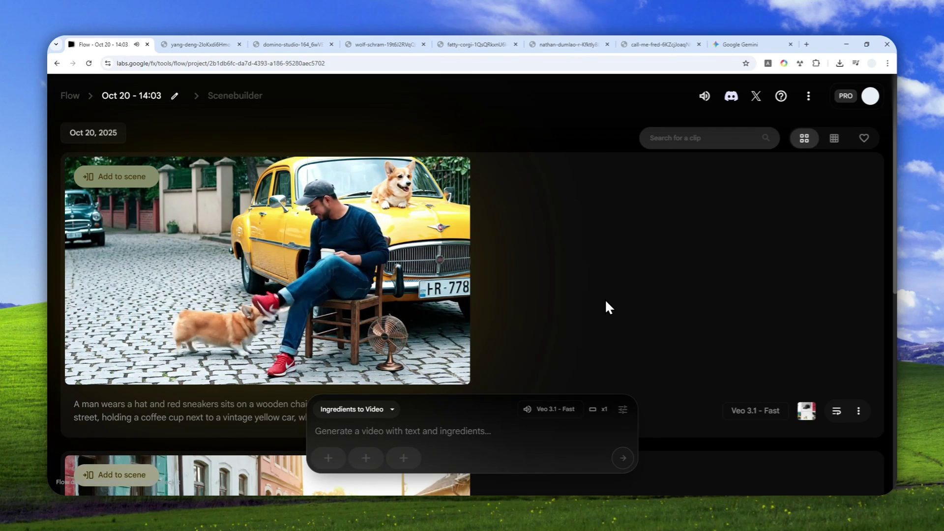
pyautogui.moveTo(84, 374)
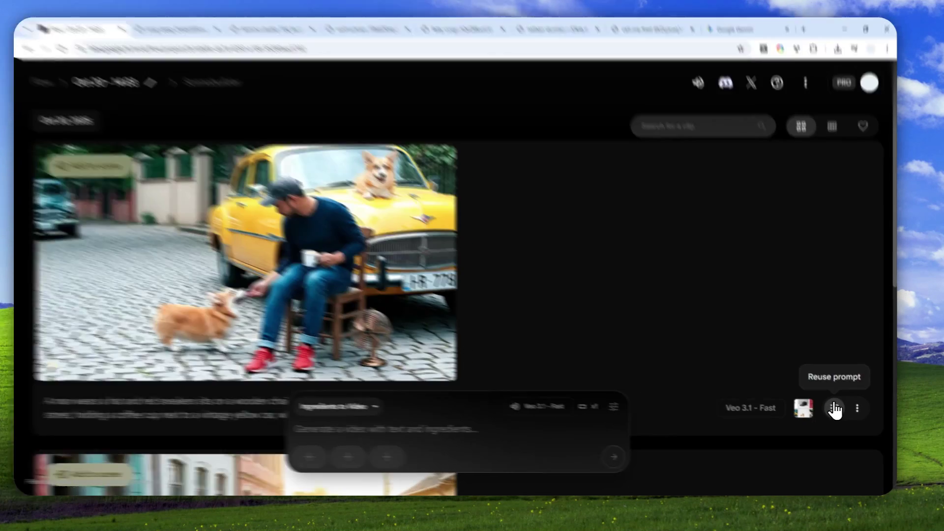
# Reuse the clip's prompt in the prompt box, then switch to the Gemini collage tab.
pyautogui.click(836, 410)
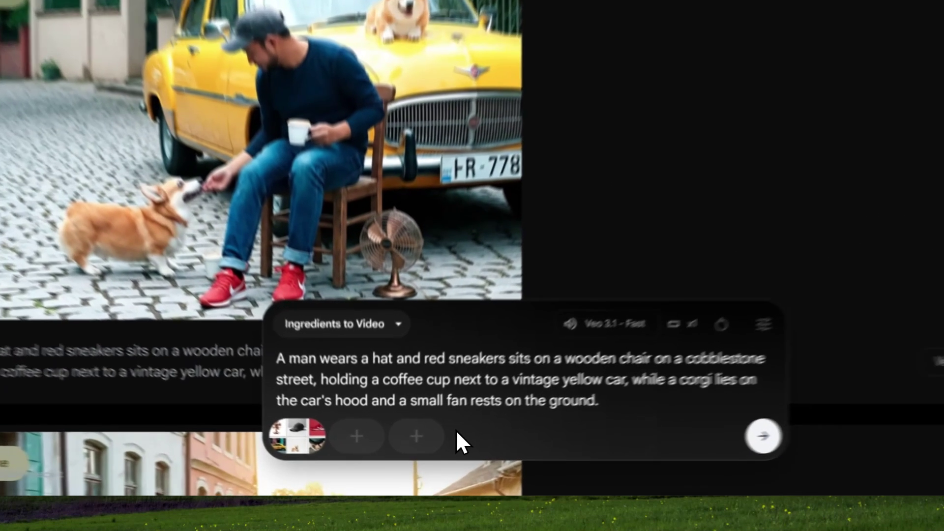
pyautogui.click(426, 457)
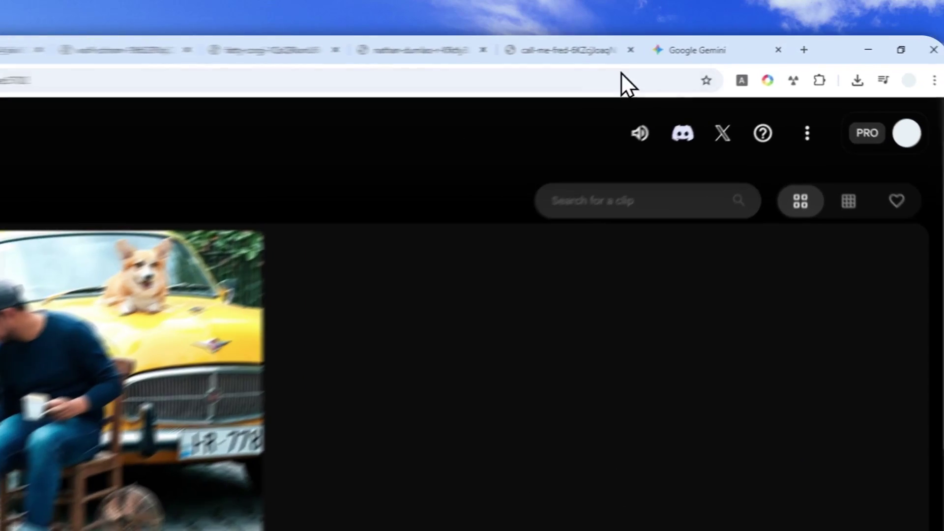
pyautogui.click(674, 50)
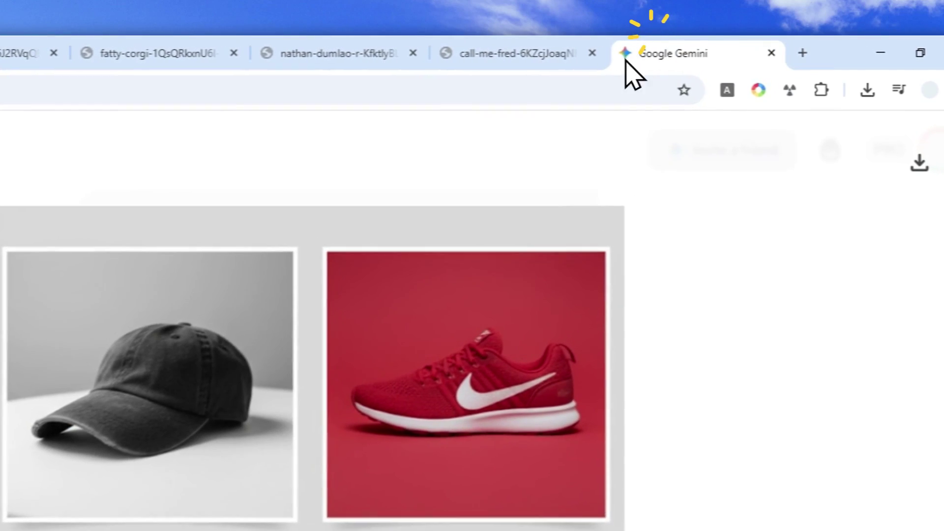